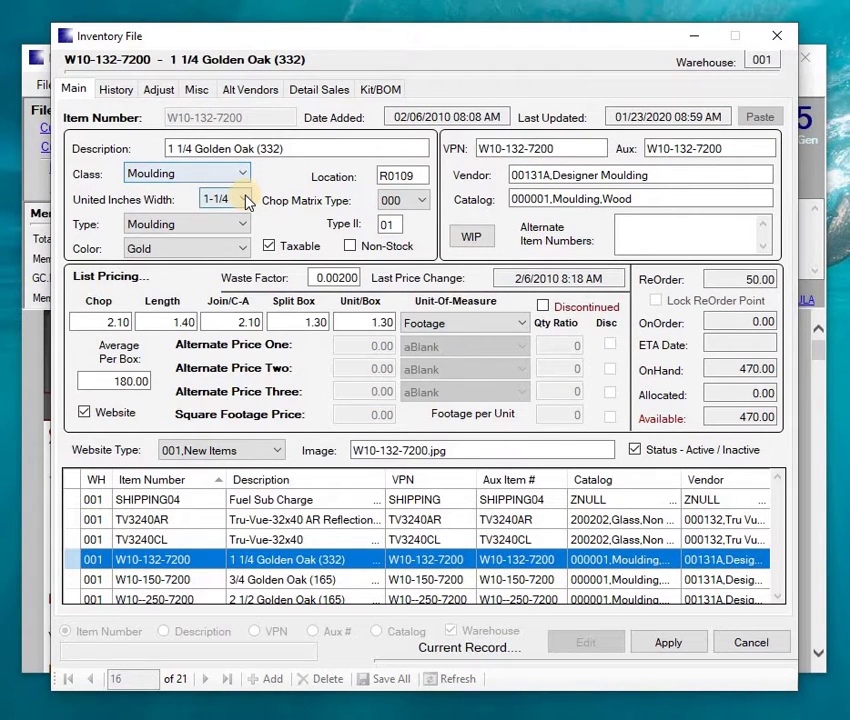
Review the United Inches Width, Color and Chop Matrix Type choices and the vendor and catalog fields of moulding W10-132-7200.
left_click(244, 200)
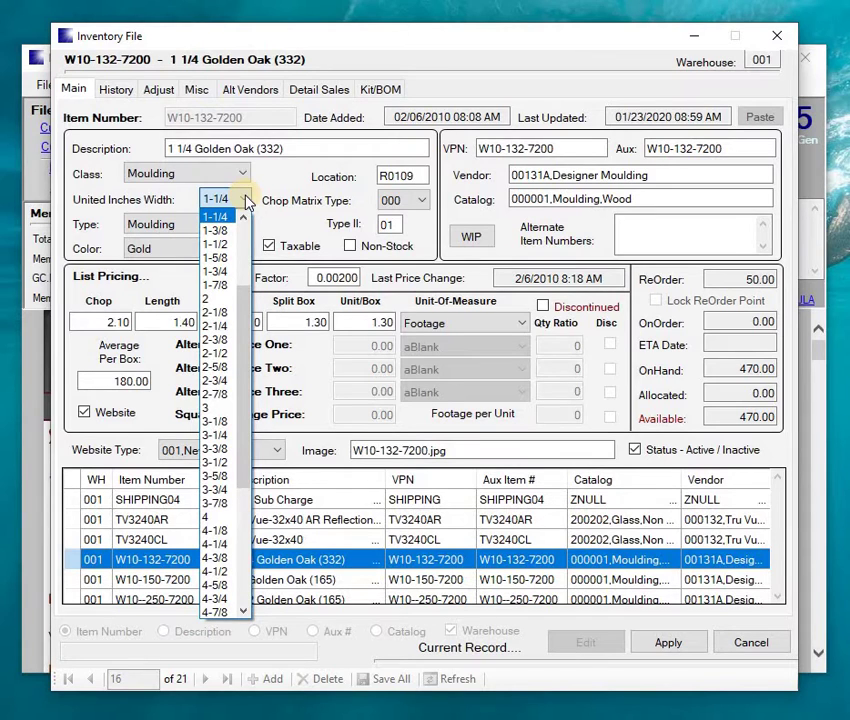
left_click(244, 200)
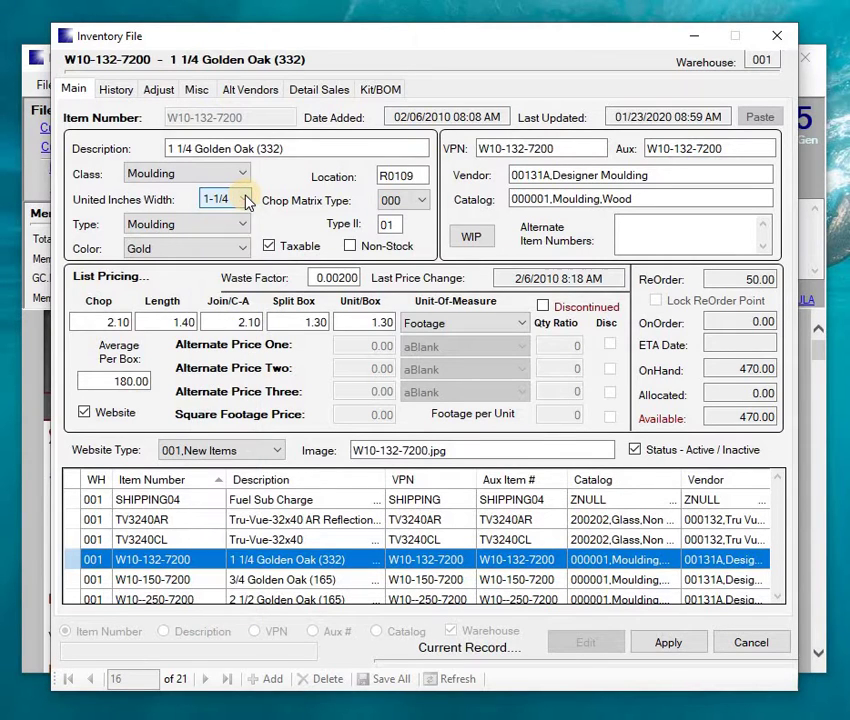
left_click(245, 249)
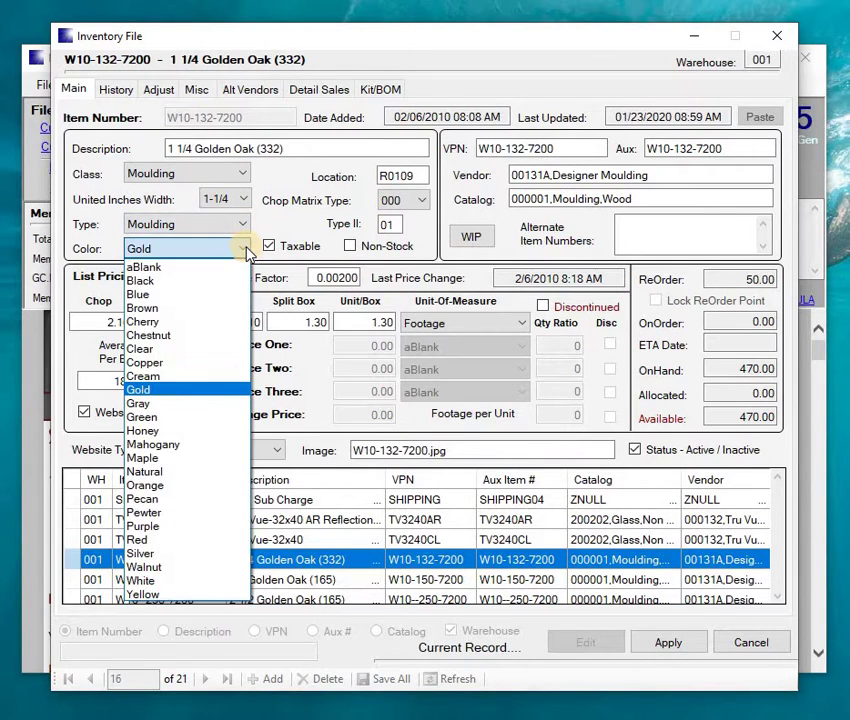
left_click(245, 249)
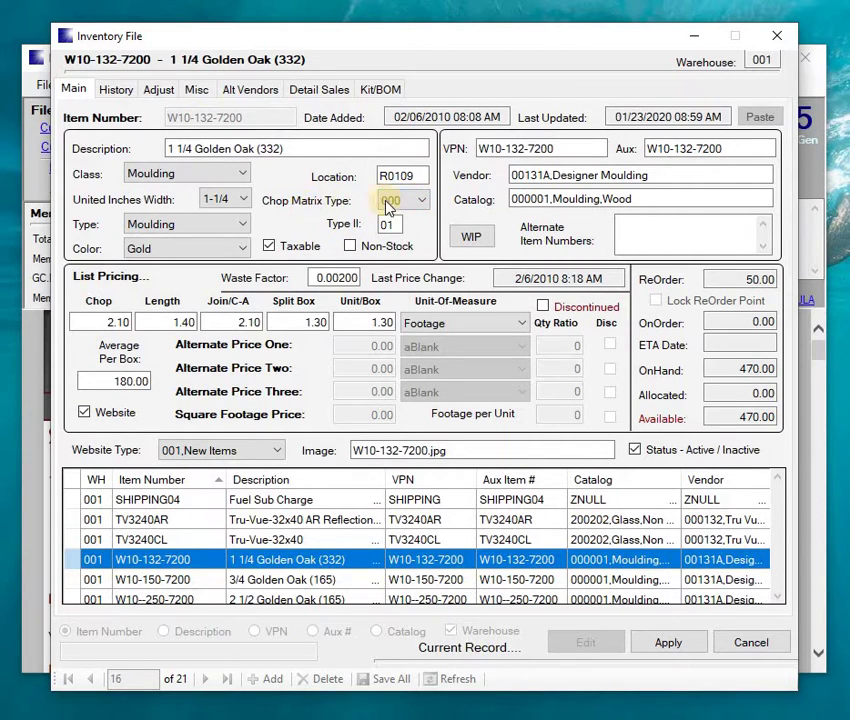
left_click(424, 204)
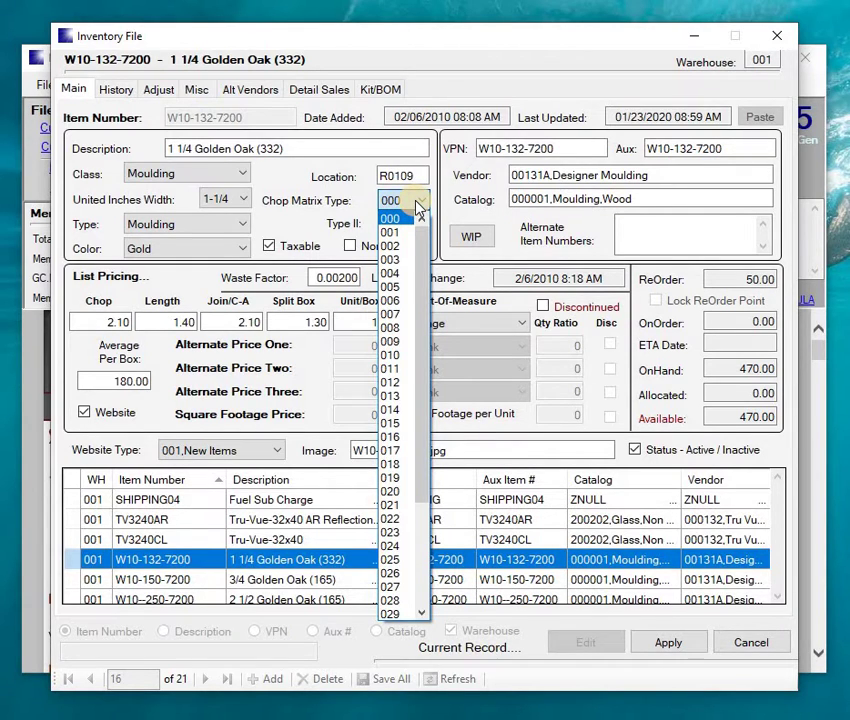
left_click(421, 200)
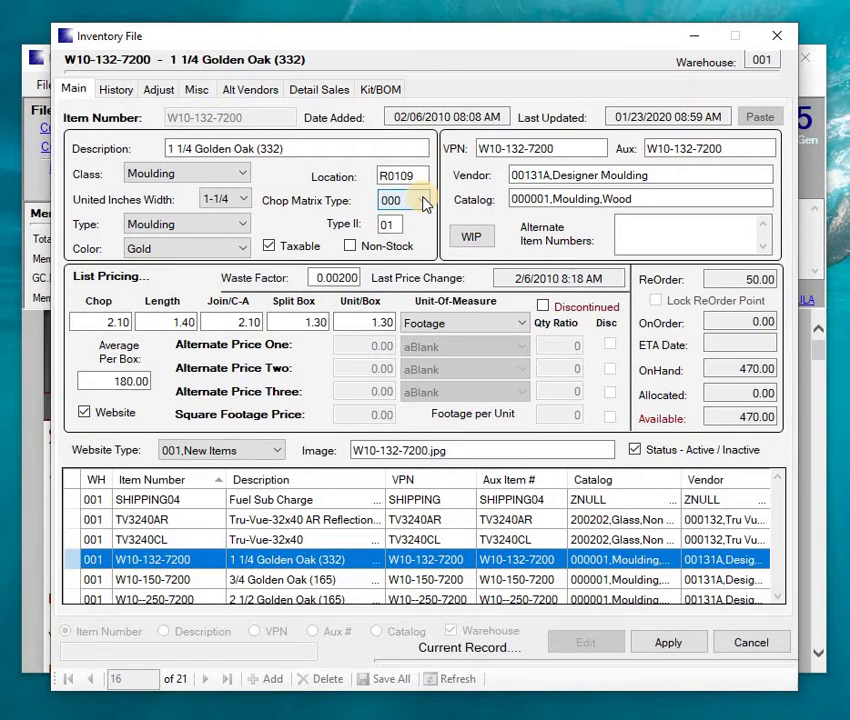
left_click(522, 176)
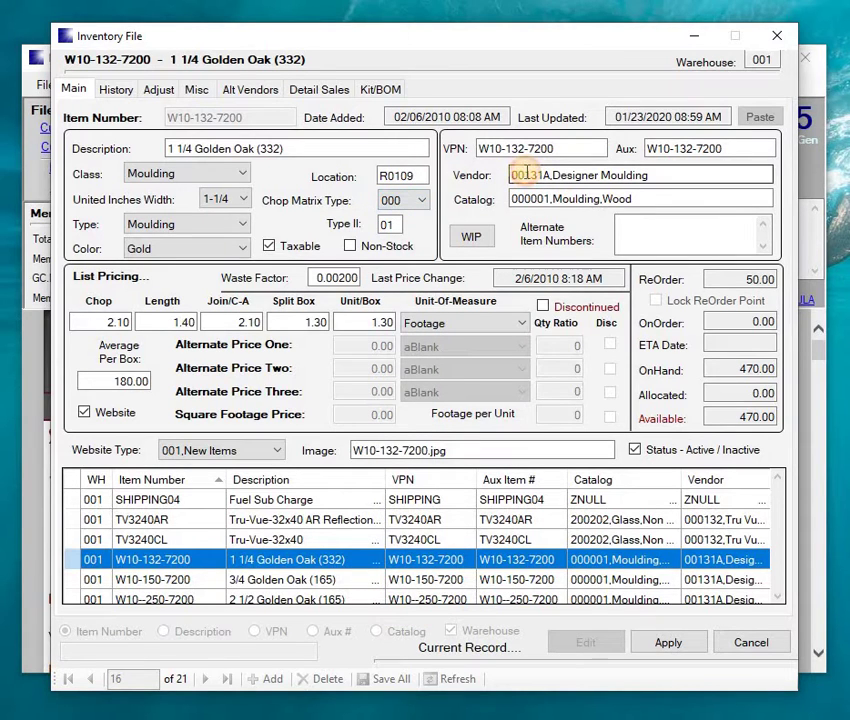
left_click(523, 199)
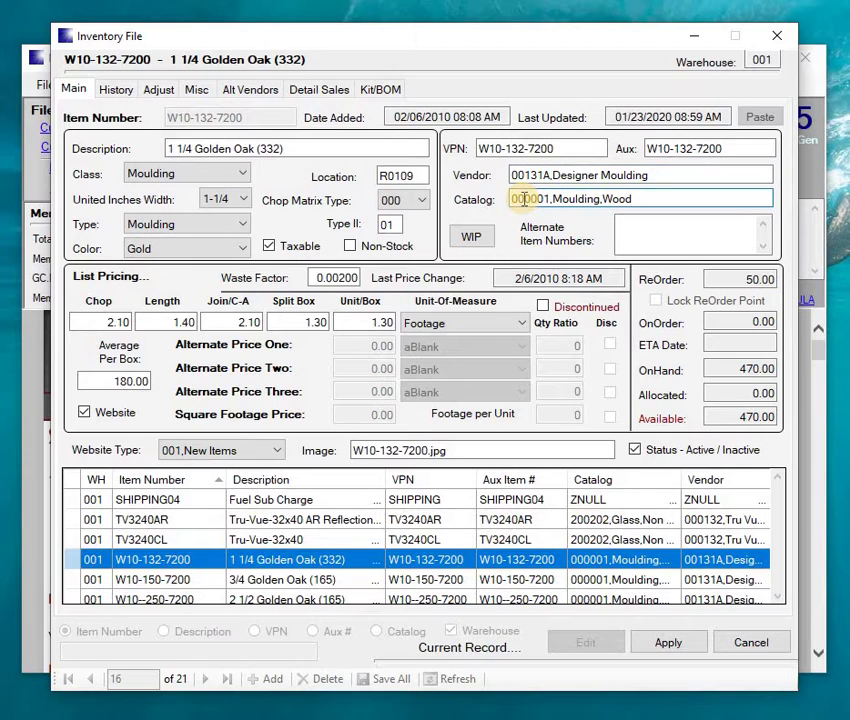
View the moulding's work-in-process allocations, filtered from October 23, 2005, and close the inquiry.
left_click(472, 238)
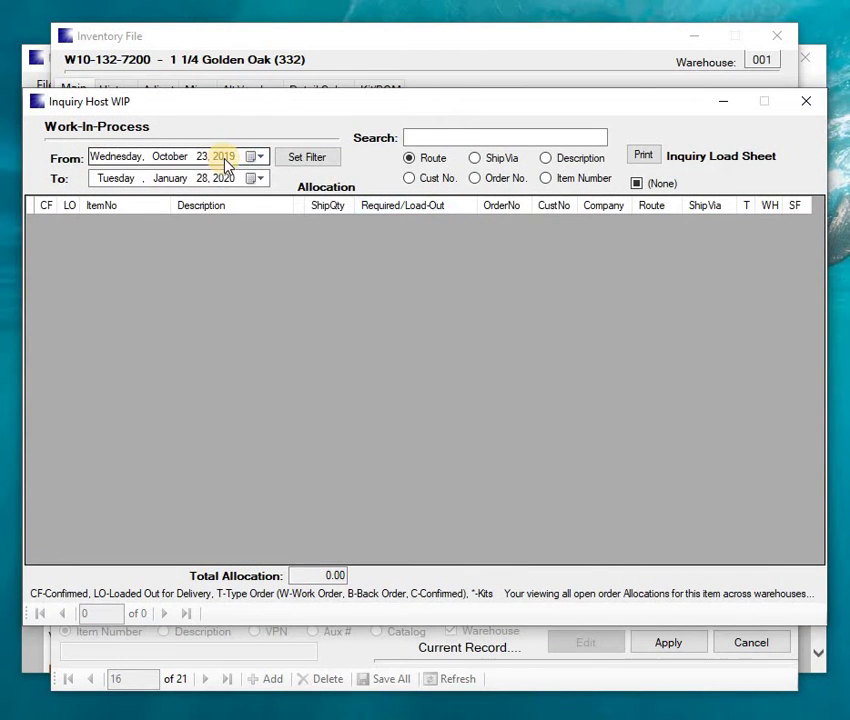
left_click(221, 161)
key("Down")
key("Down")
key("Down")
key("Down")
key("Down")
key("Down")
key("Down")
key("Down")
key("Down")
key("Down")
key("Down")
key("Down")
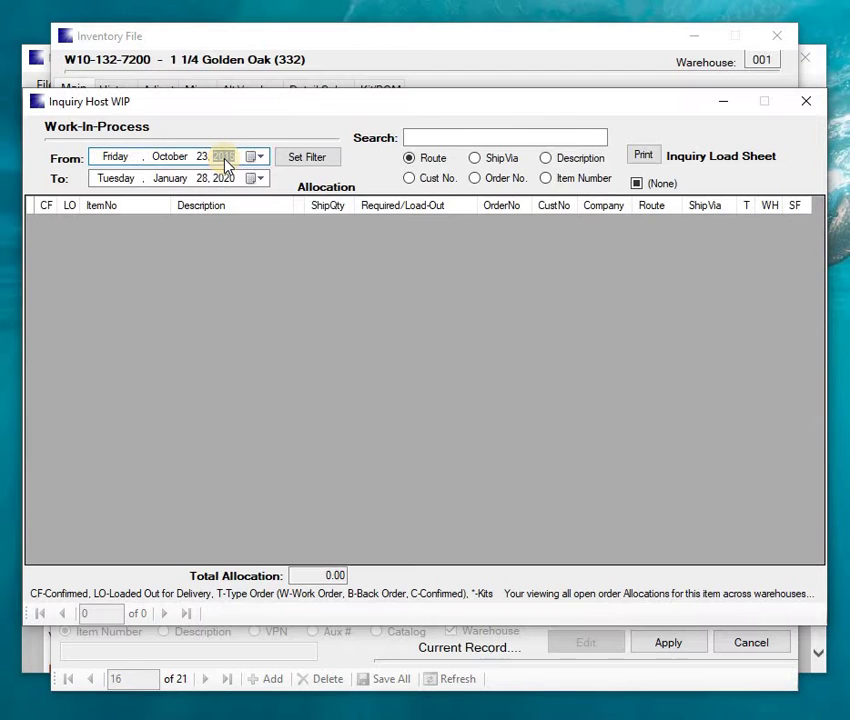
key("Down")
key("Down")
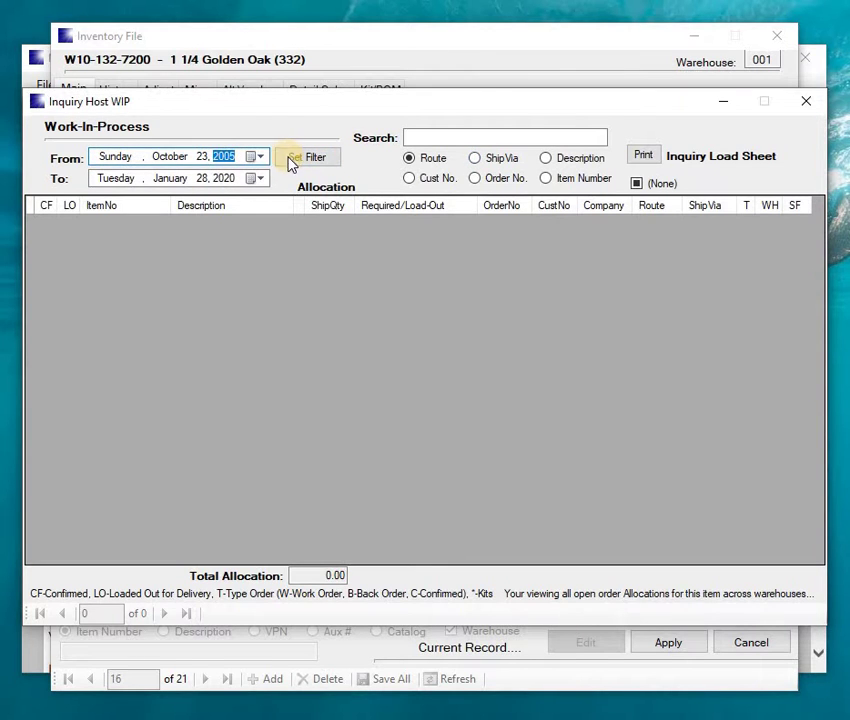
left_click(288, 161)
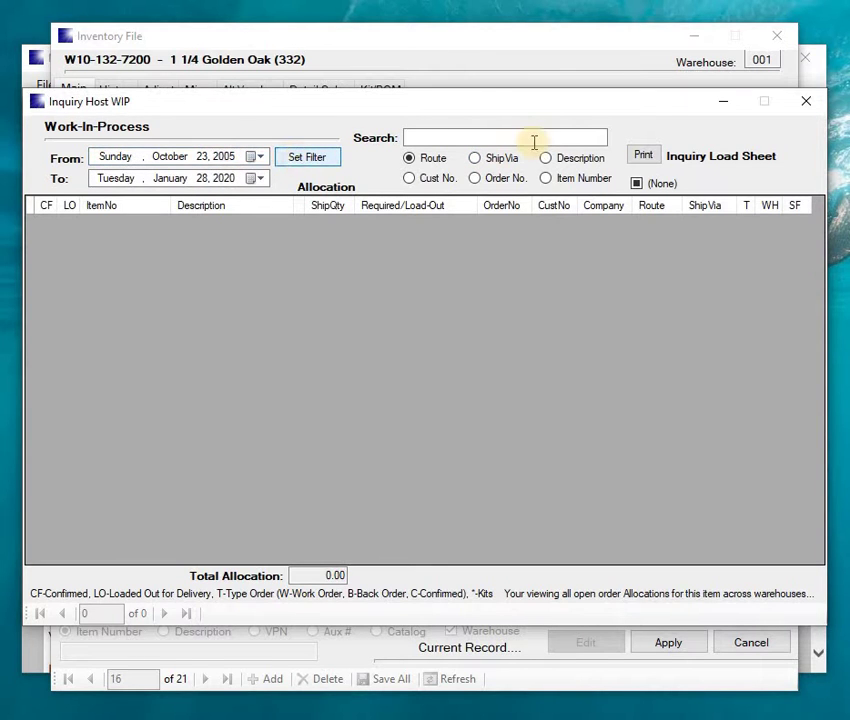
left_click(806, 102)
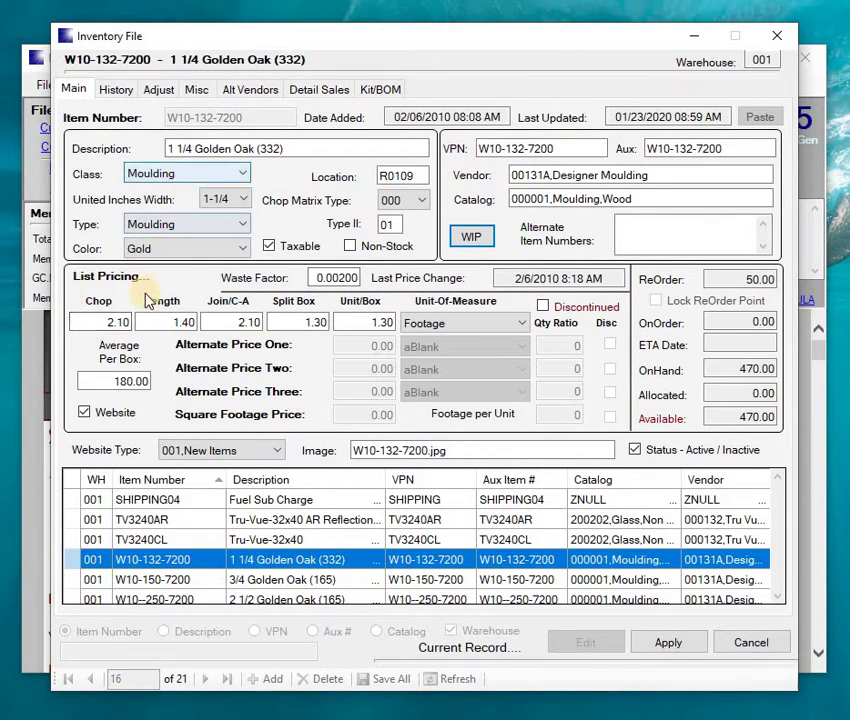
Go through the moulding's list pricing fields from Chop to Unit/Box, plus its unit of measure, Average Per Box and Website setting.
left_click(88, 323)
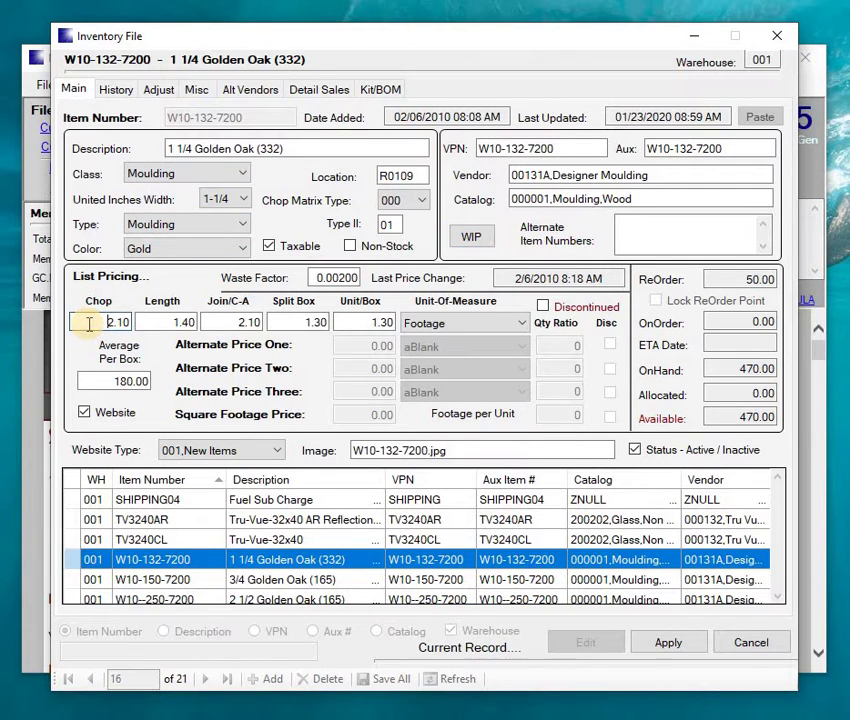
key("Tab")
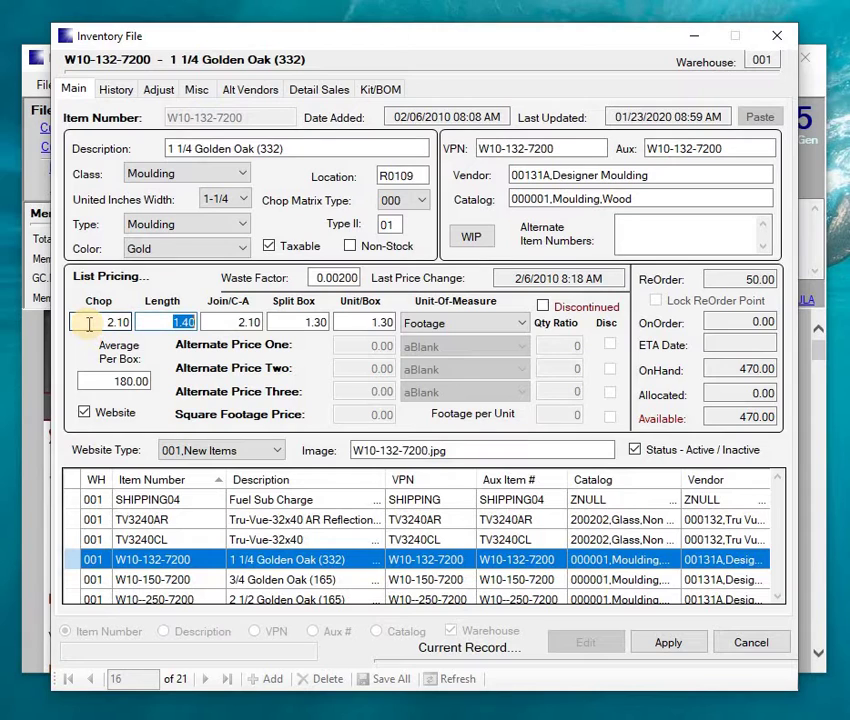
key("Tab")
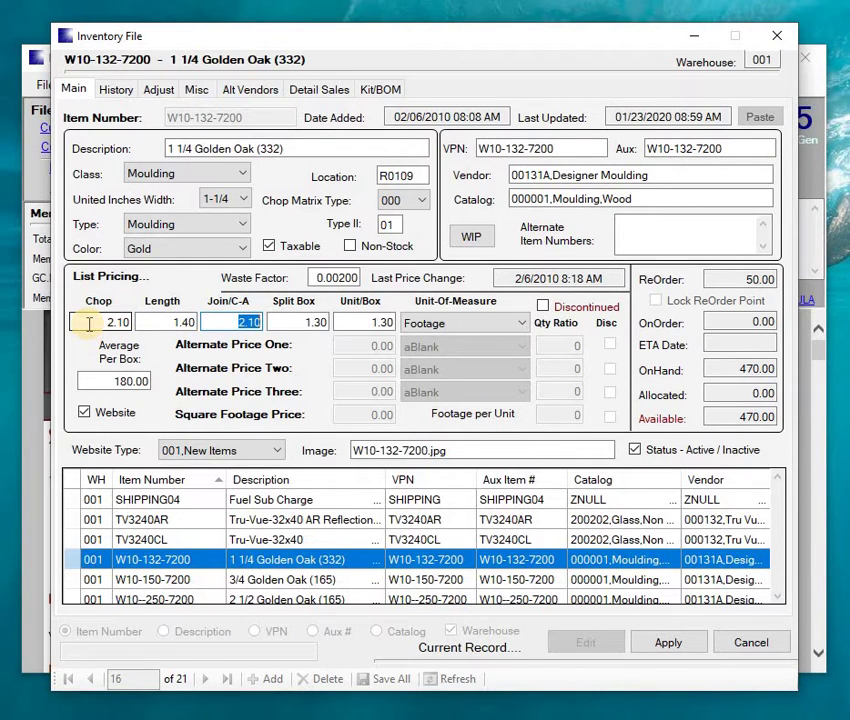
key("Tab")
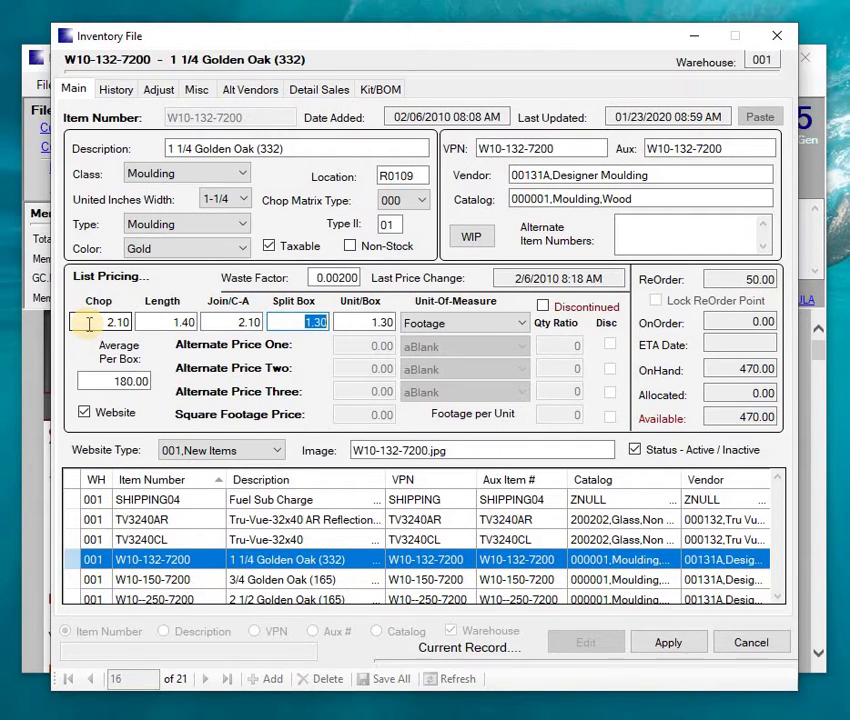
key("Tab")
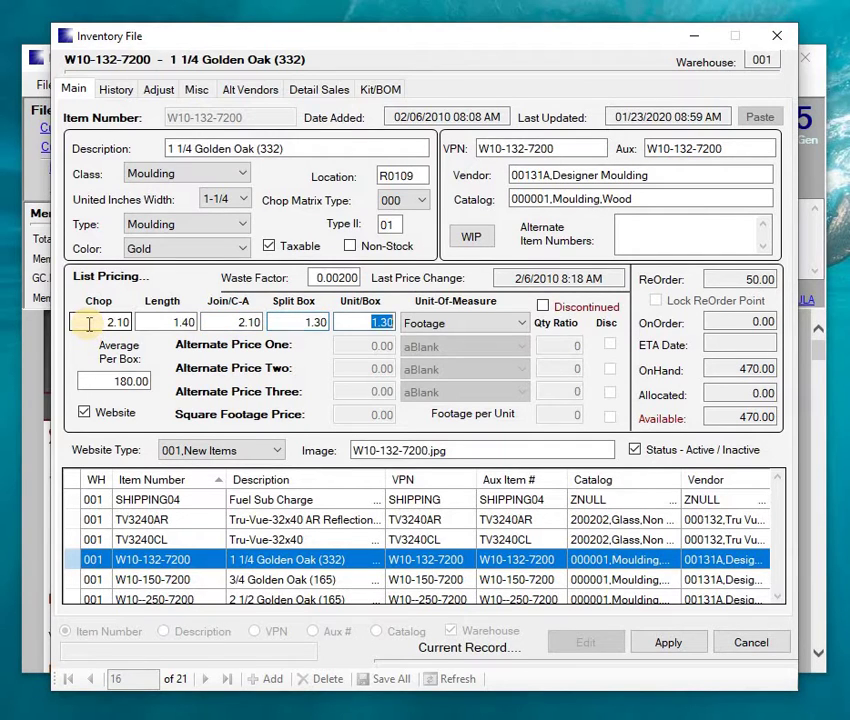
key("Tab")
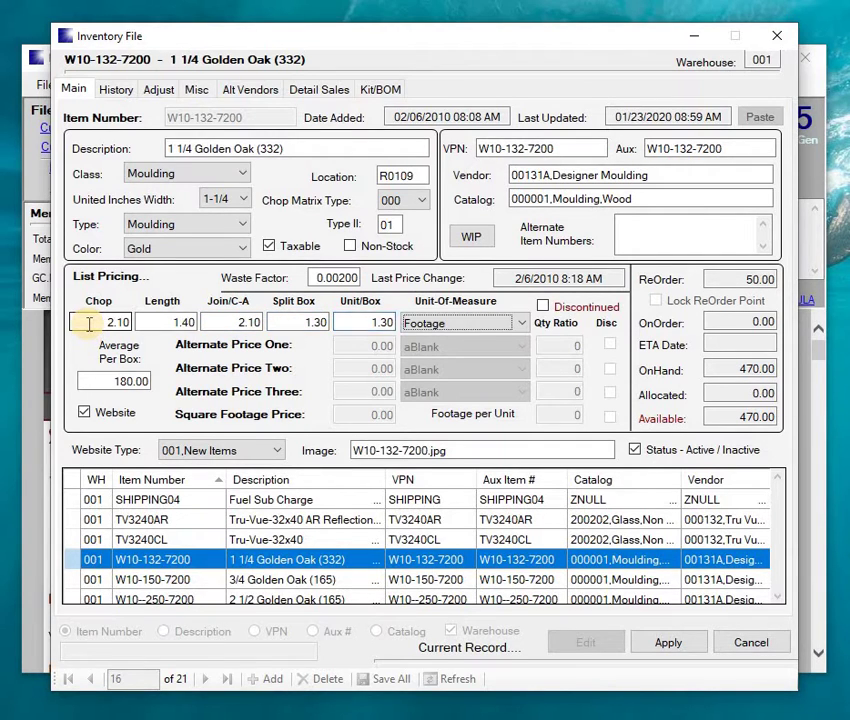
key("Tab")
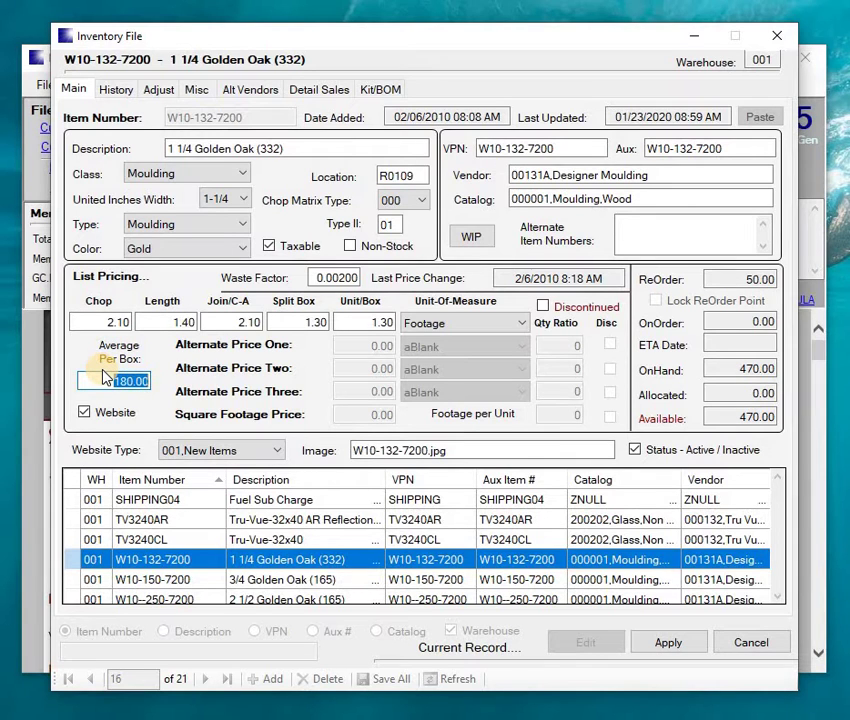
key("Tab")
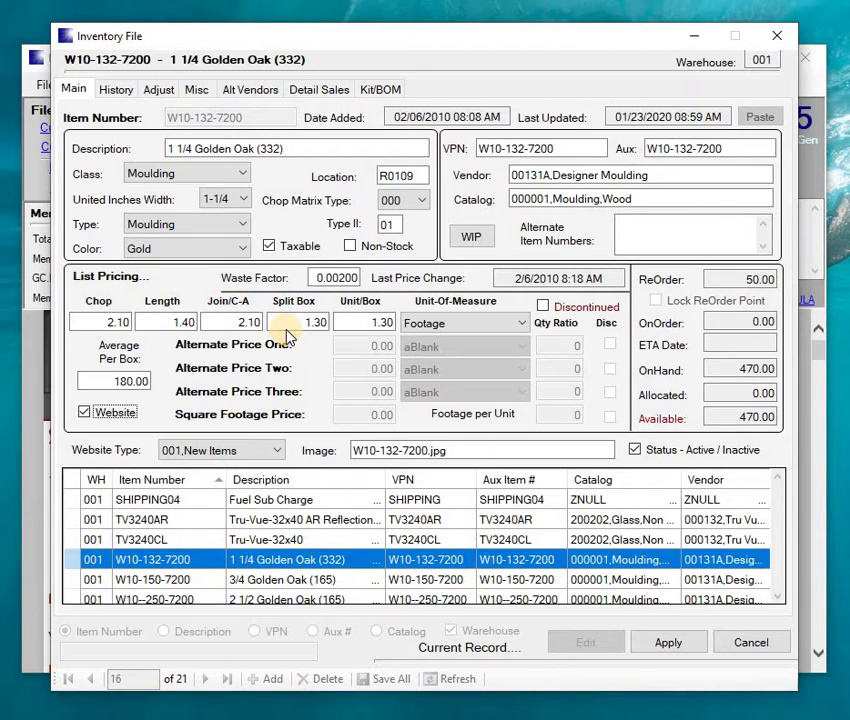
Review the moulding's sales history, adjustment and on-hand data, miscellaneous dimensions, alternate vendors and detail sales.
left_click(125, 98)
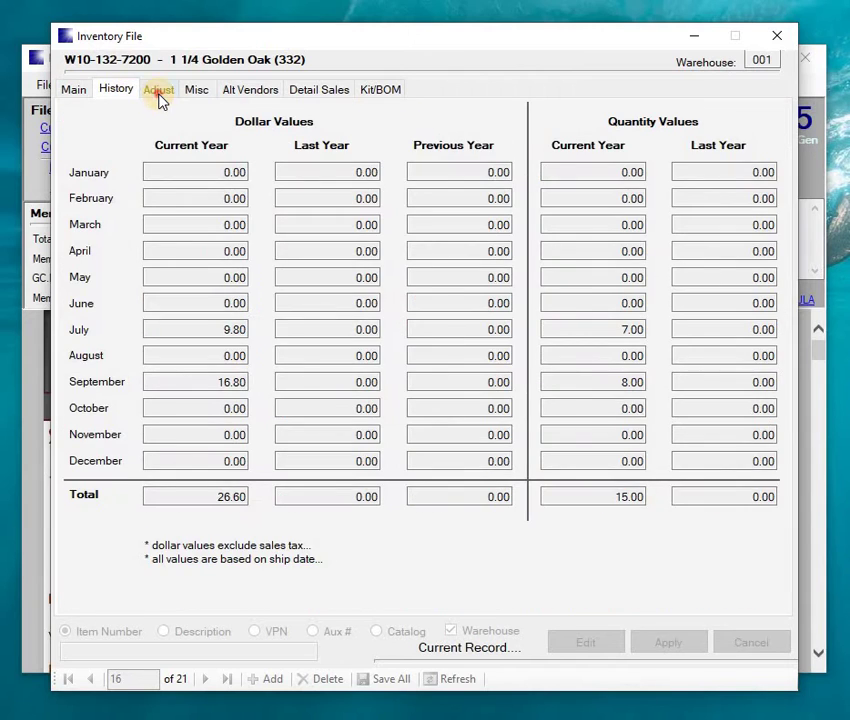
left_click(158, 100)
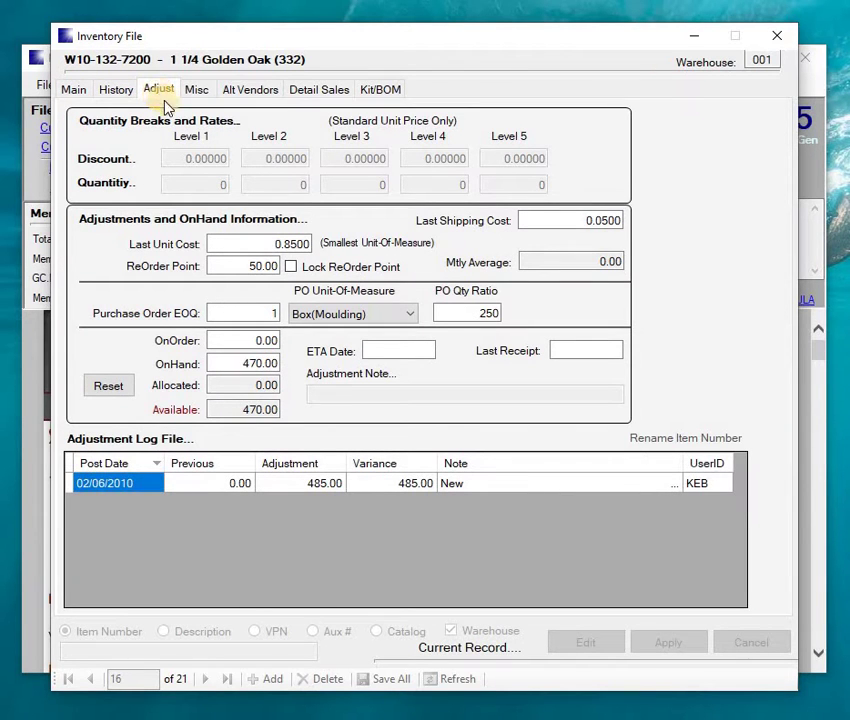
left_click(235, 313)
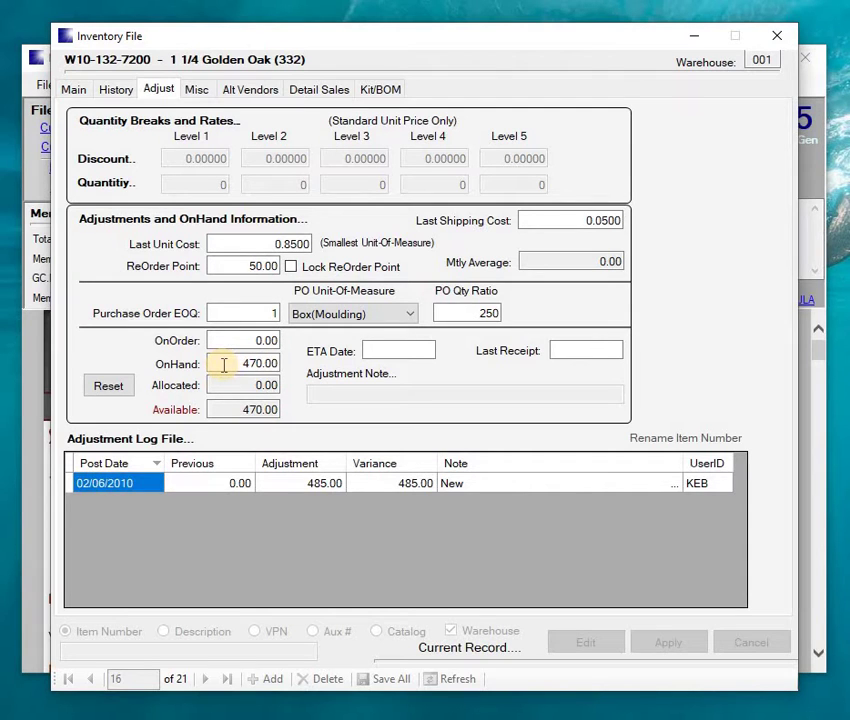
left_click(201, 90)
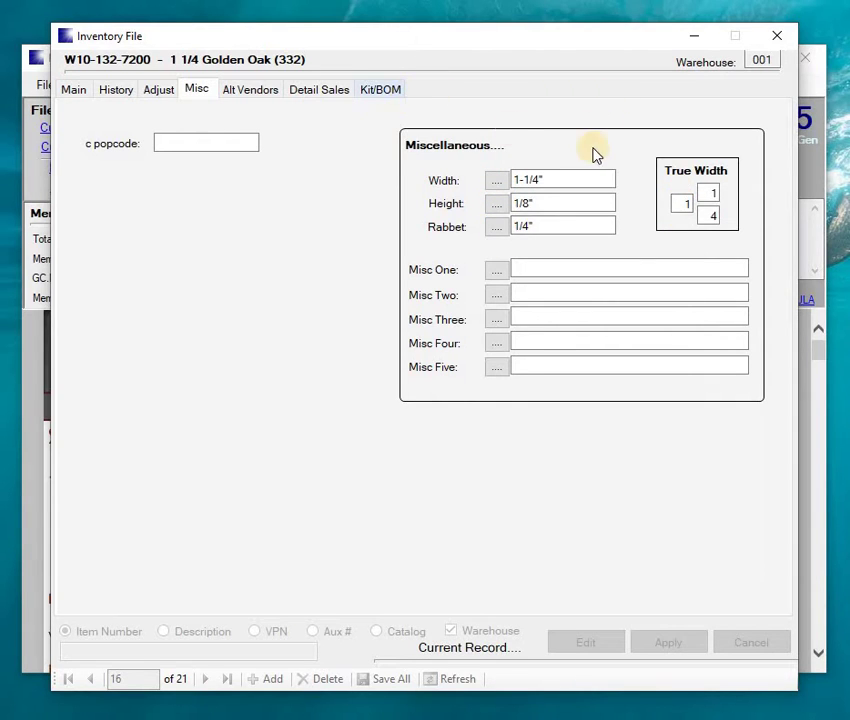
left_click(250, 93)
left_click(321, 96)
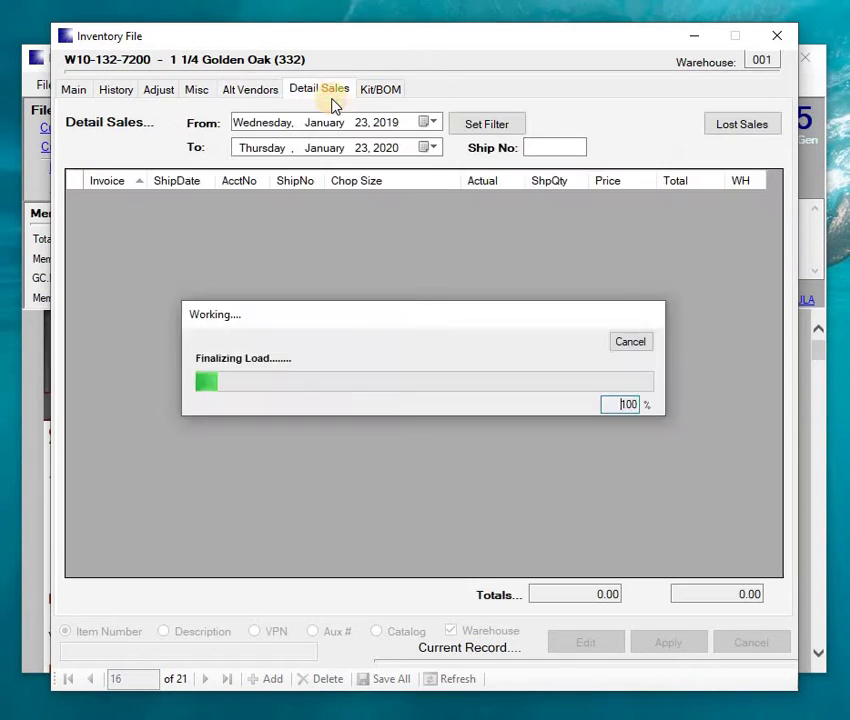
Cancel editing of moulding W10-132-7200 and open the KIT01 Readymade 12 x 18 record for editing.
left_click(70, 96)
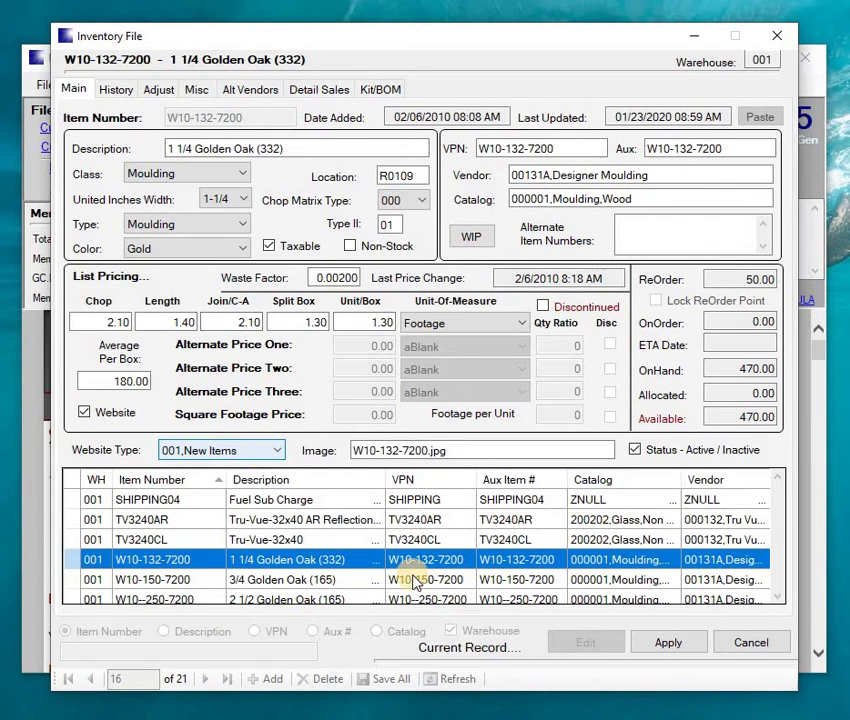
left_click(740, 645)
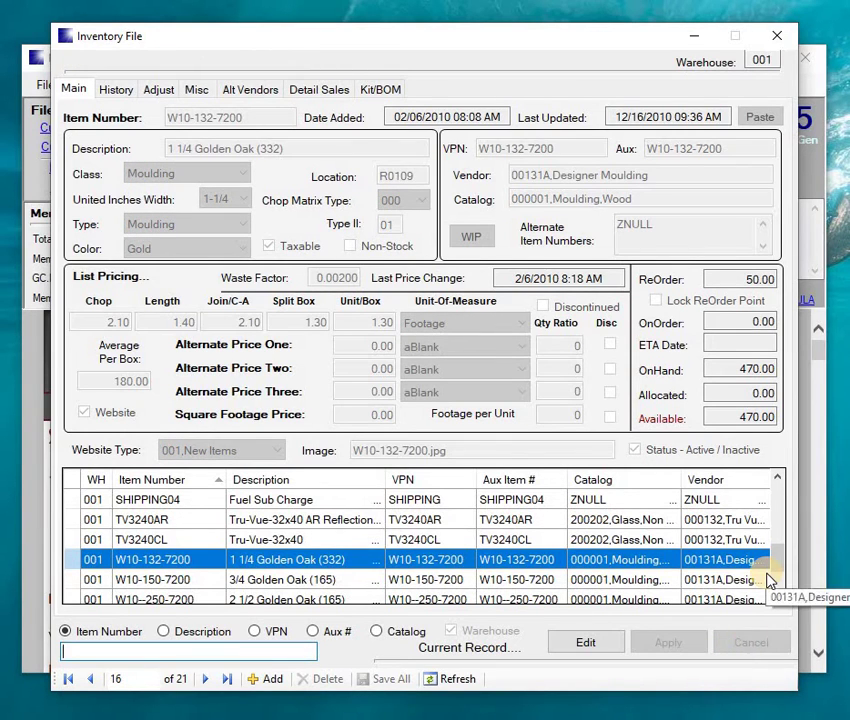
left_click(780, 481)
left_click(781, 481)
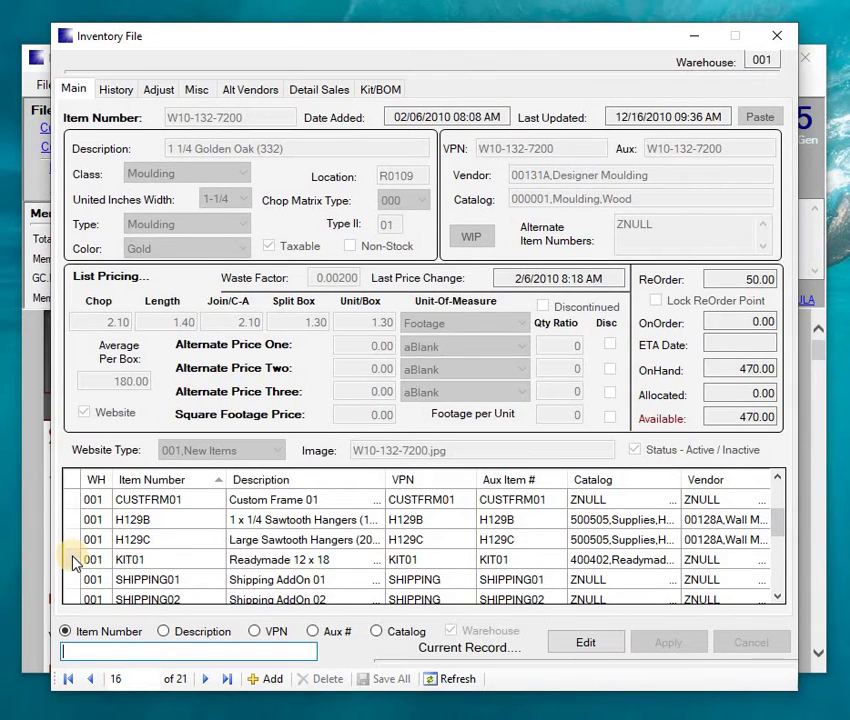
left_click(73, 560)
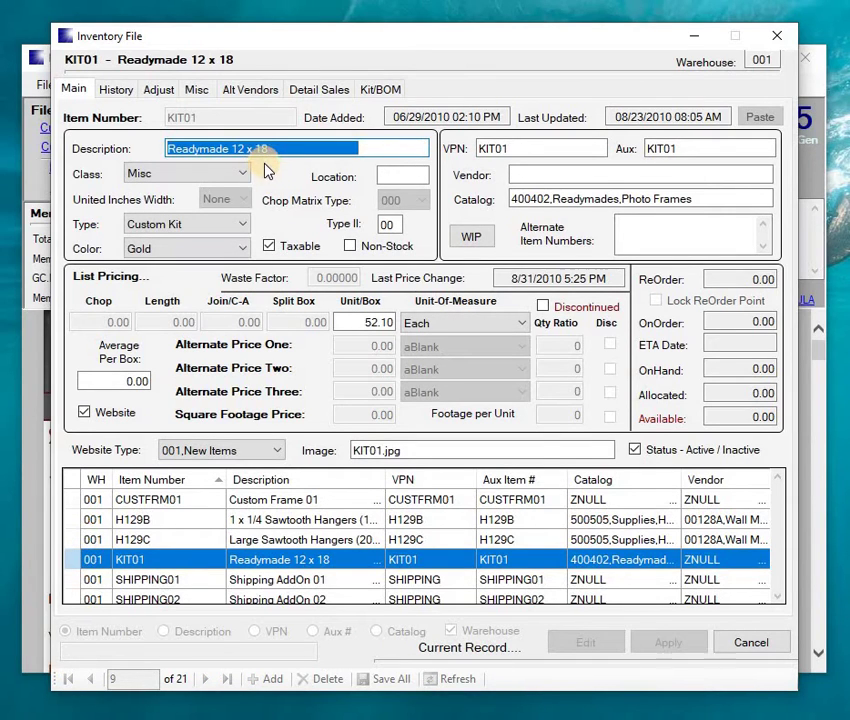
Review the class and type choices for KIT01, keeping Misc and Custom Kit, and open its custom kit assembly.
left_click(242, 176)
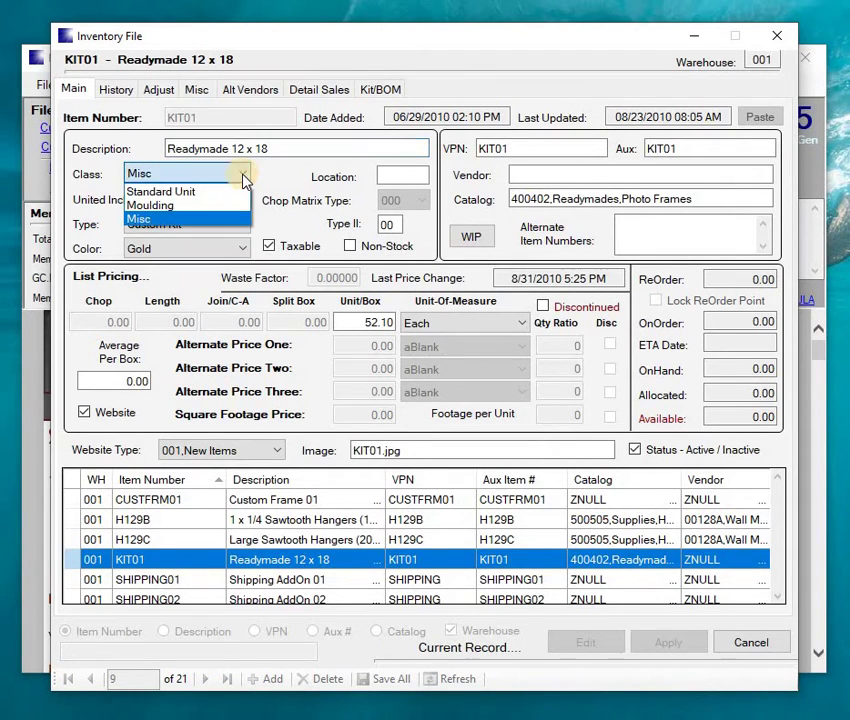
left_click(229, 219)
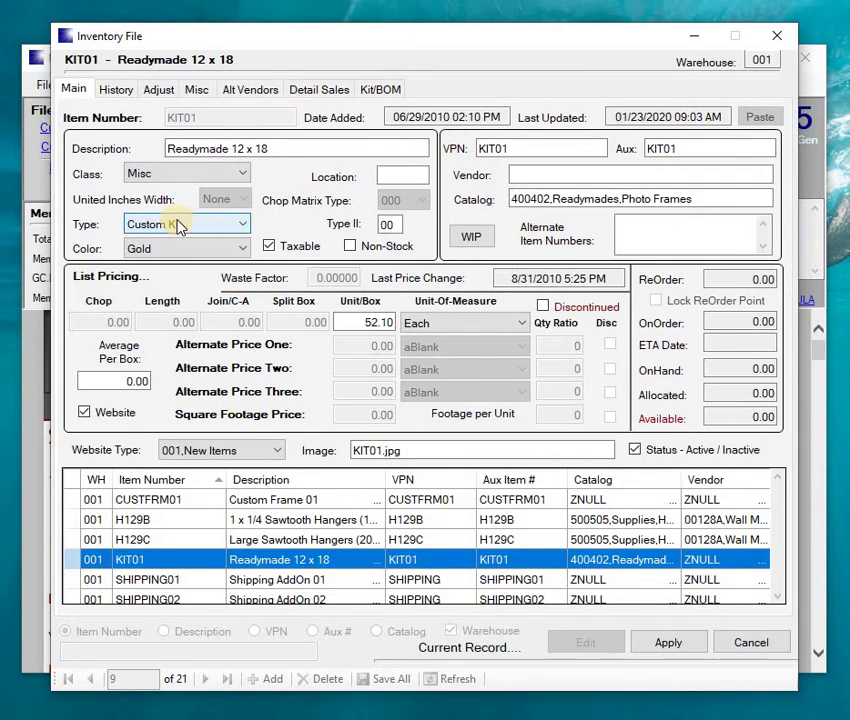
left_click(240, 226)
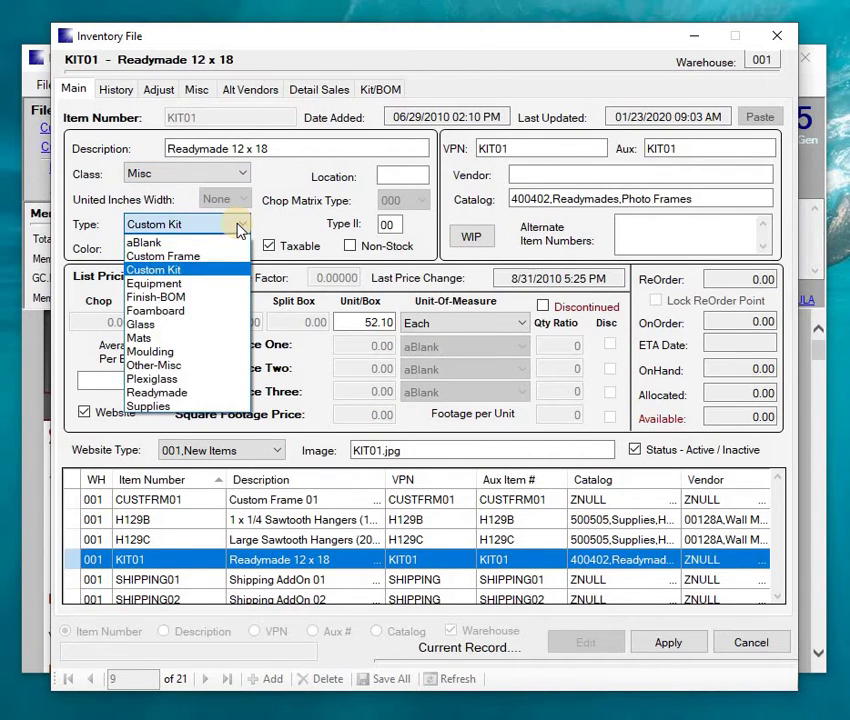
left_click(241, 224)
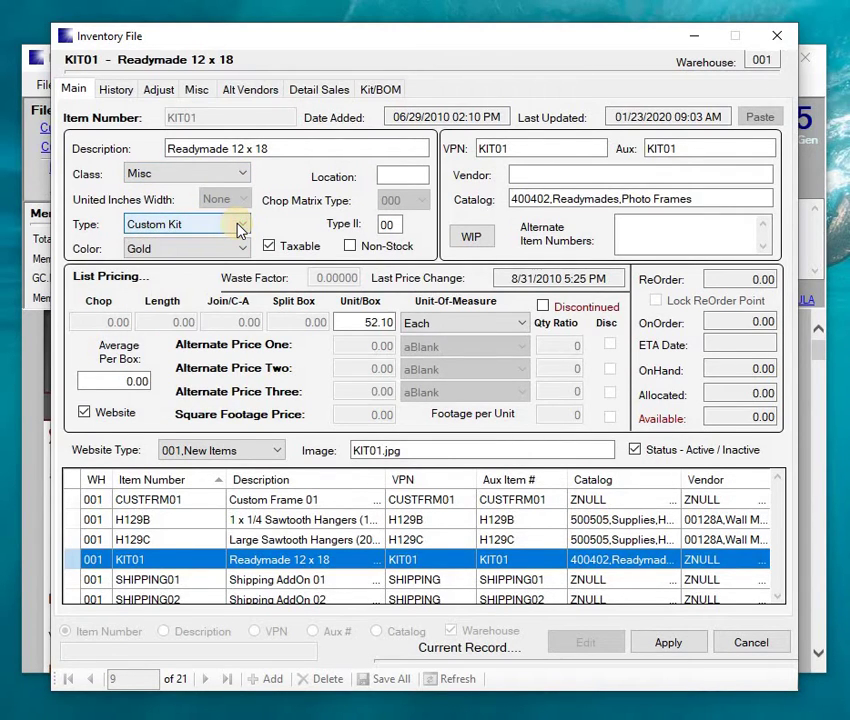
left_click(388, 92)
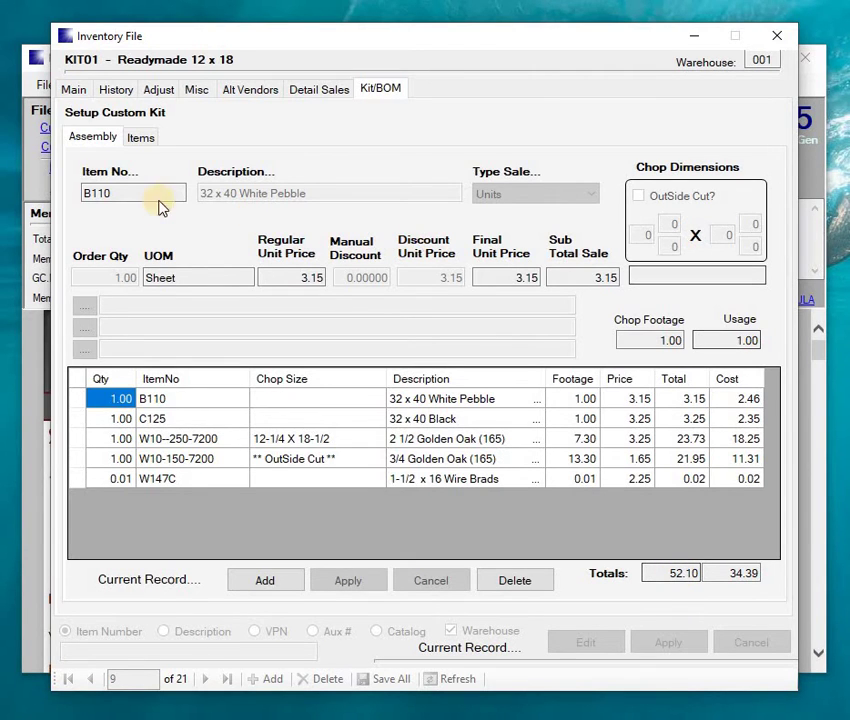
Check KIT01's Unit/Box price and unit of measure in its main details against the component lines of its custom kit assembly.
left_click(75, 90)
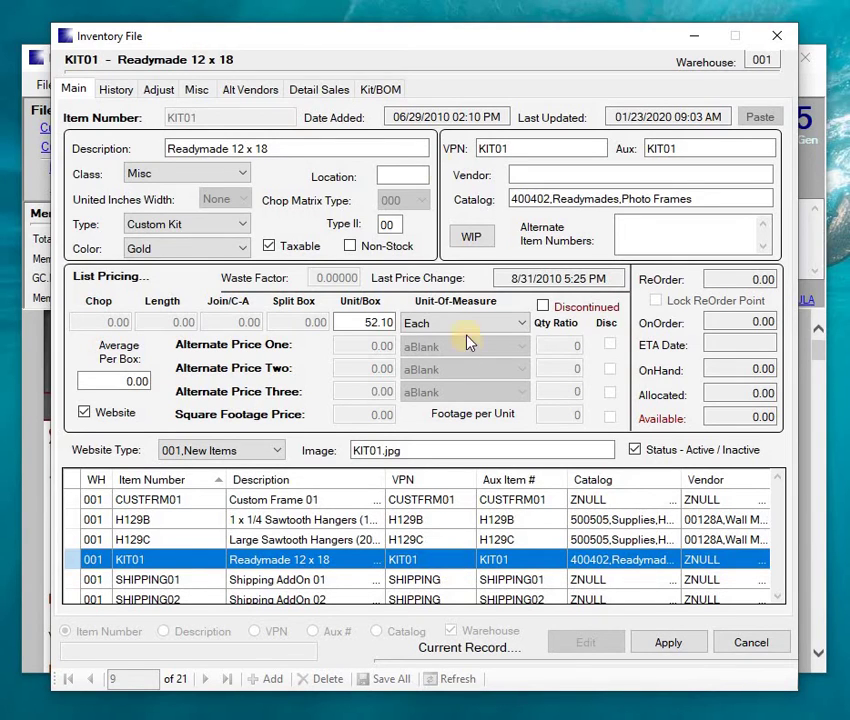
left_click(380, 91)
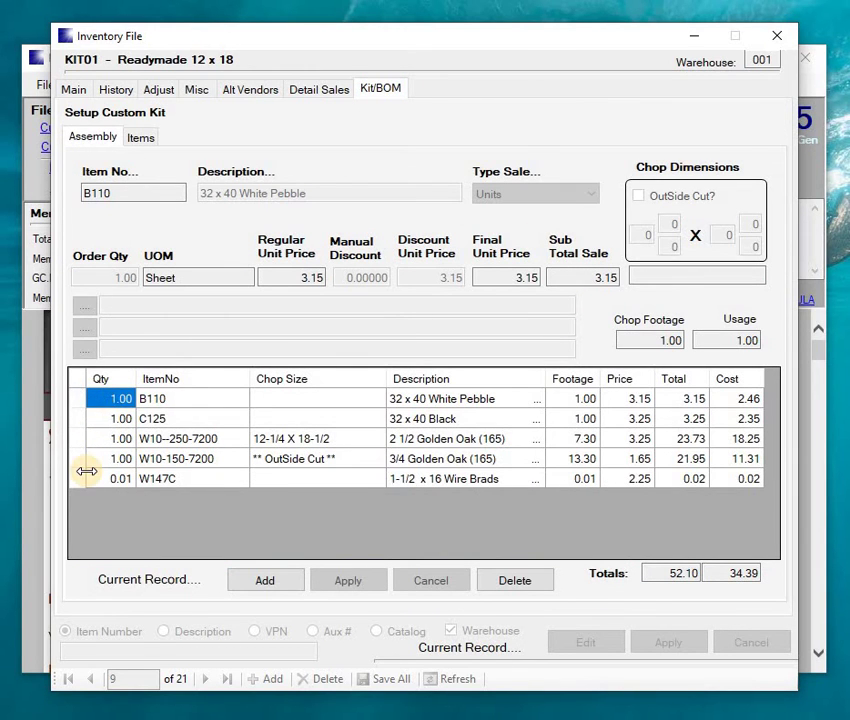
left_click(124, 401)
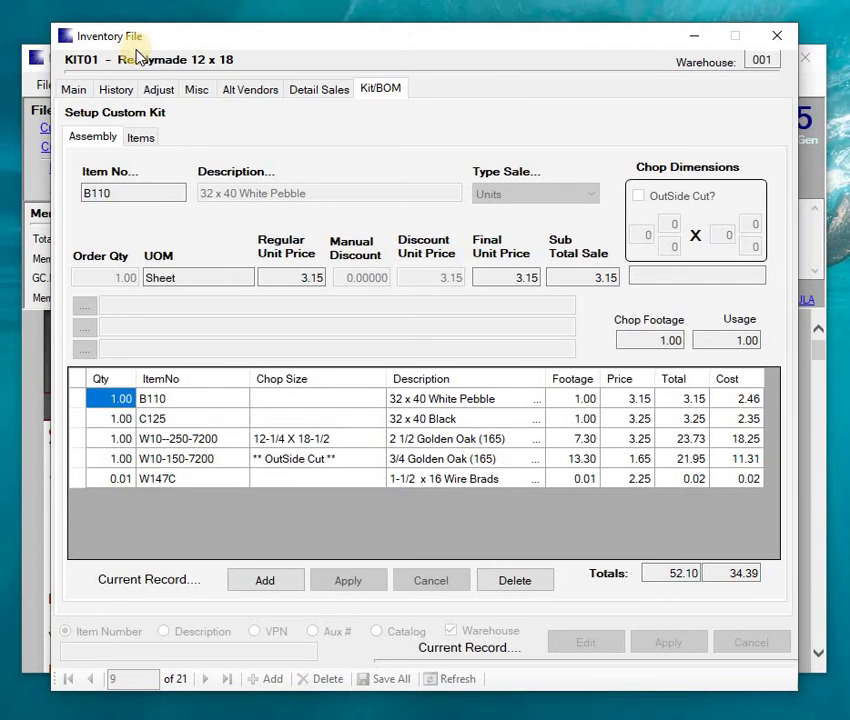
Return to KIT01's main details, cancel editing of the record and close the inventory file.
left_click(86, 92)
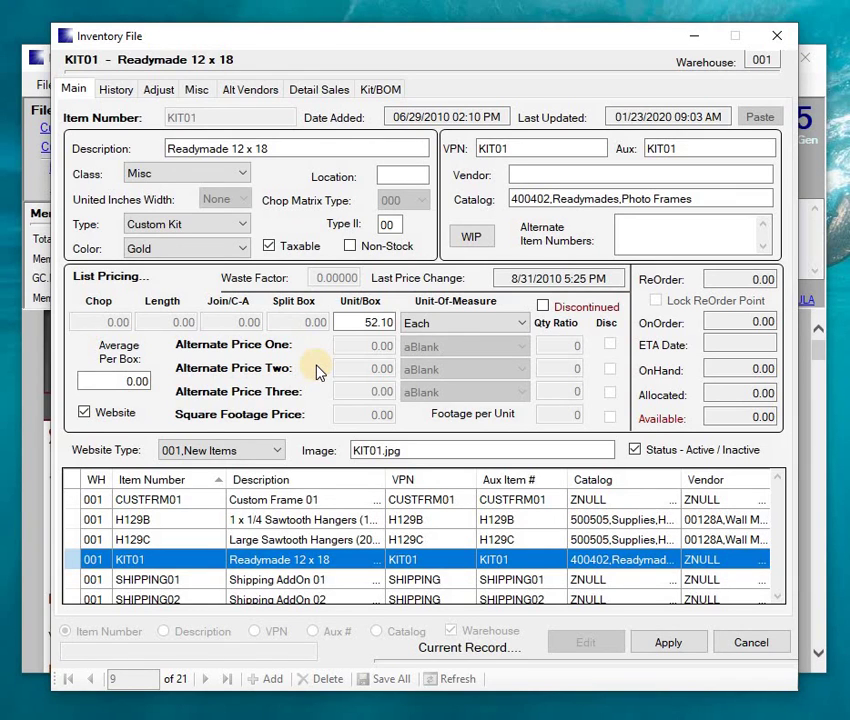
left_click(742, 649)
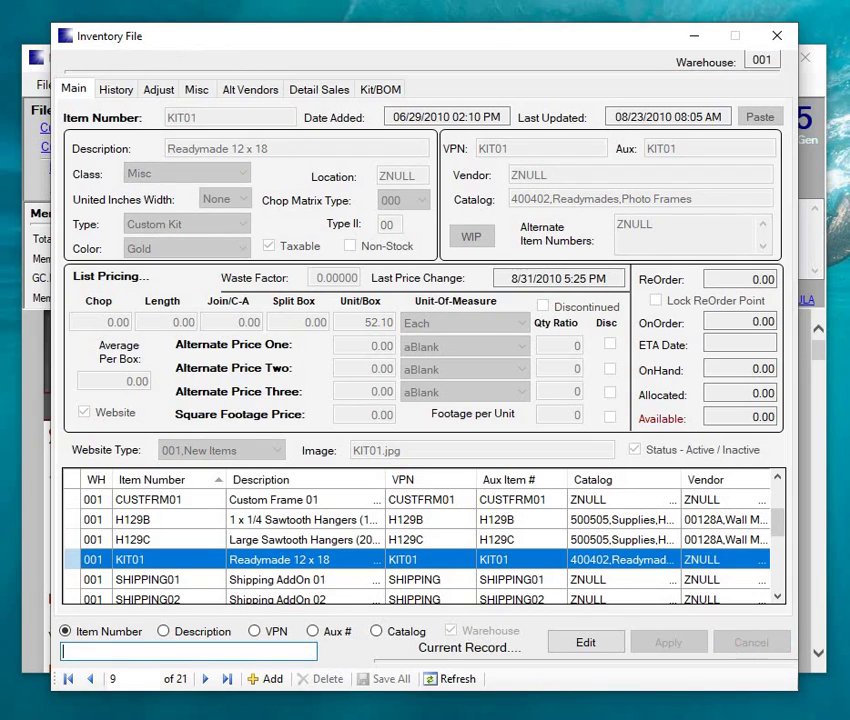
left_click(775, 40)
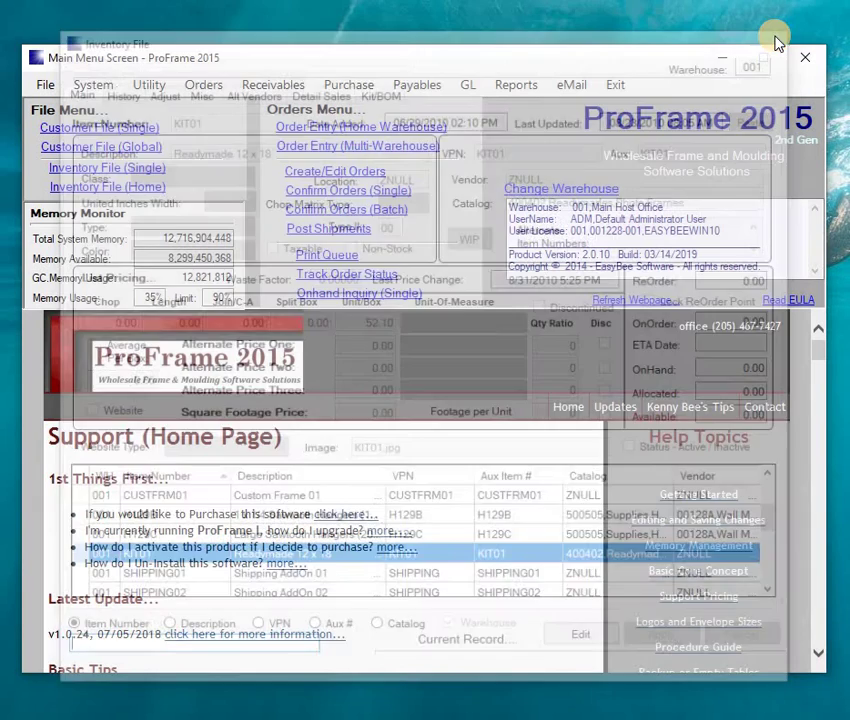